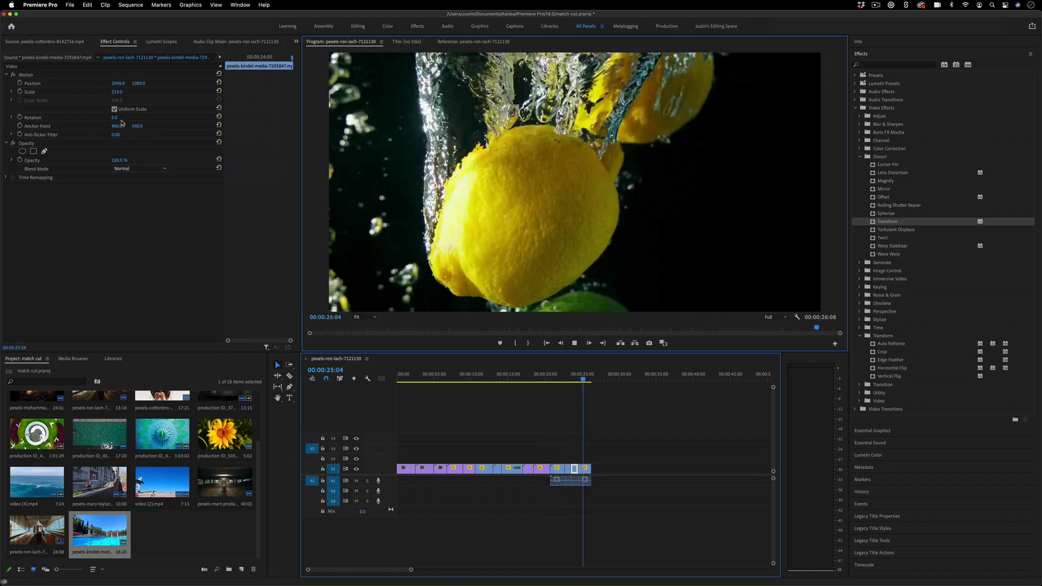
# Review the opening escalator and parking-garage shots from the start of the sequence.
pyautogui.press('Home')
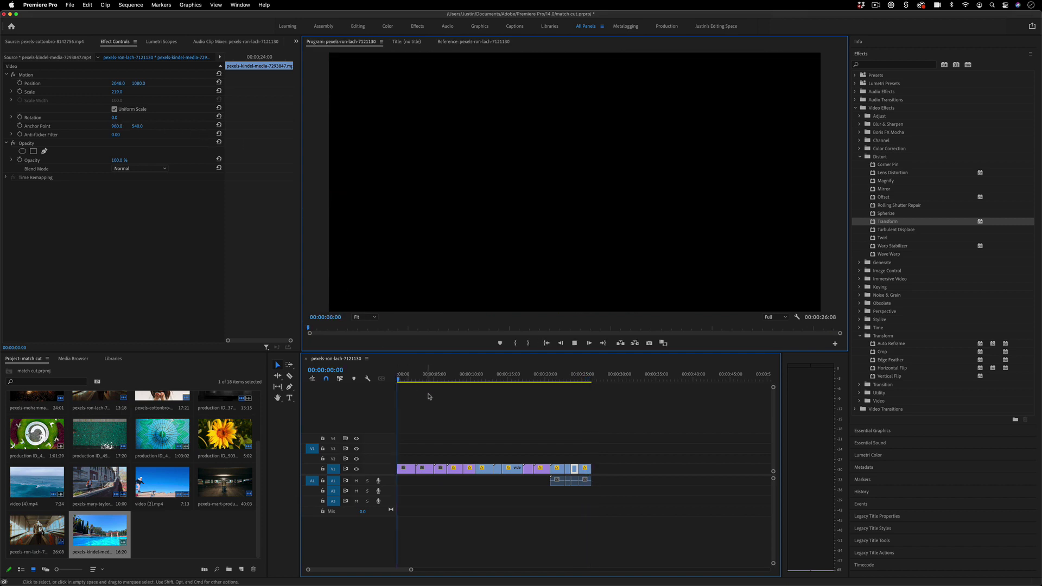
pyautogui.click(410, 378)
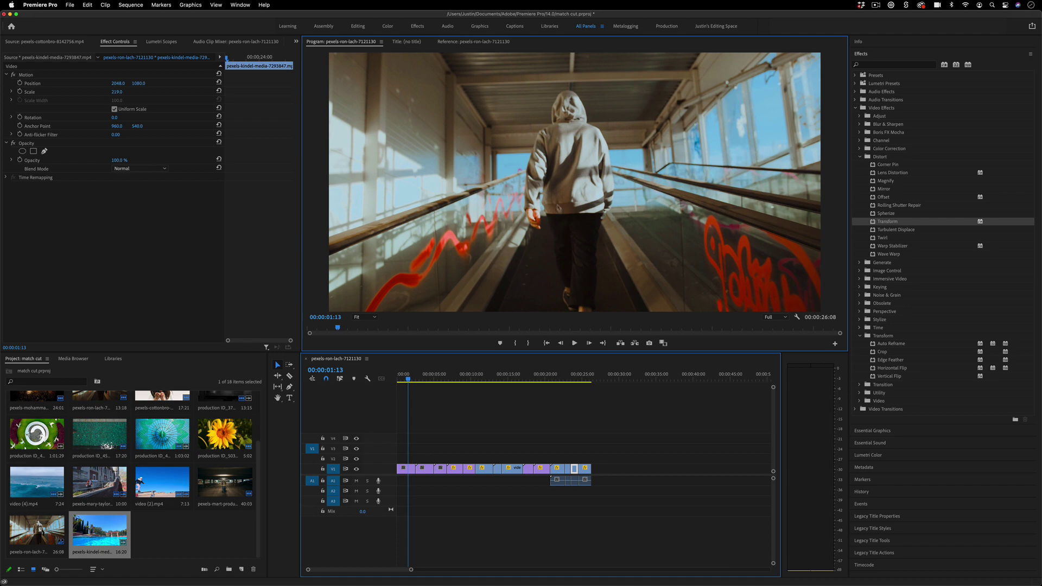
pyautogui.press('space')
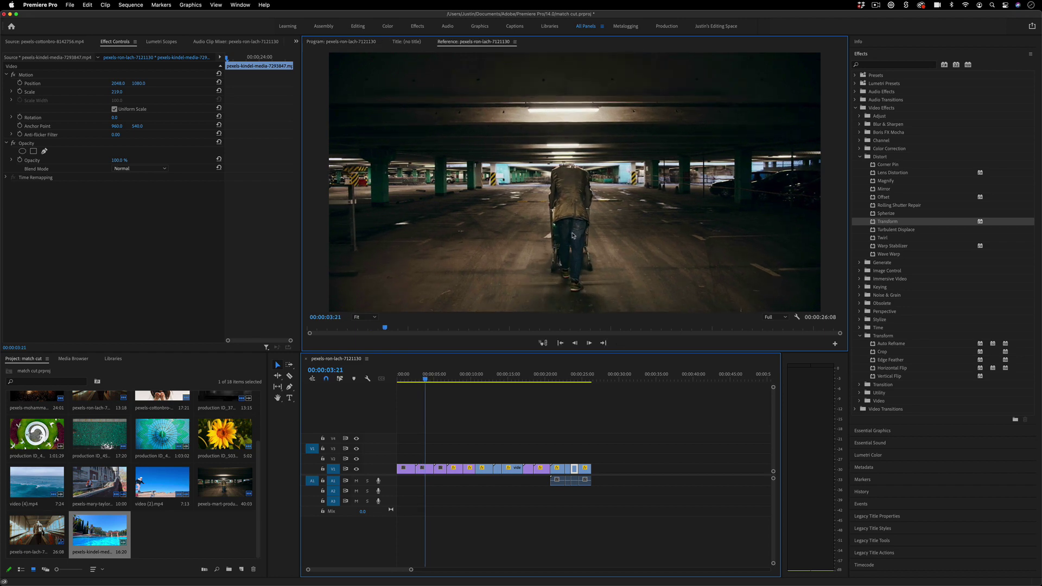
pyautogui.press('space')
pyautogui.press('space')
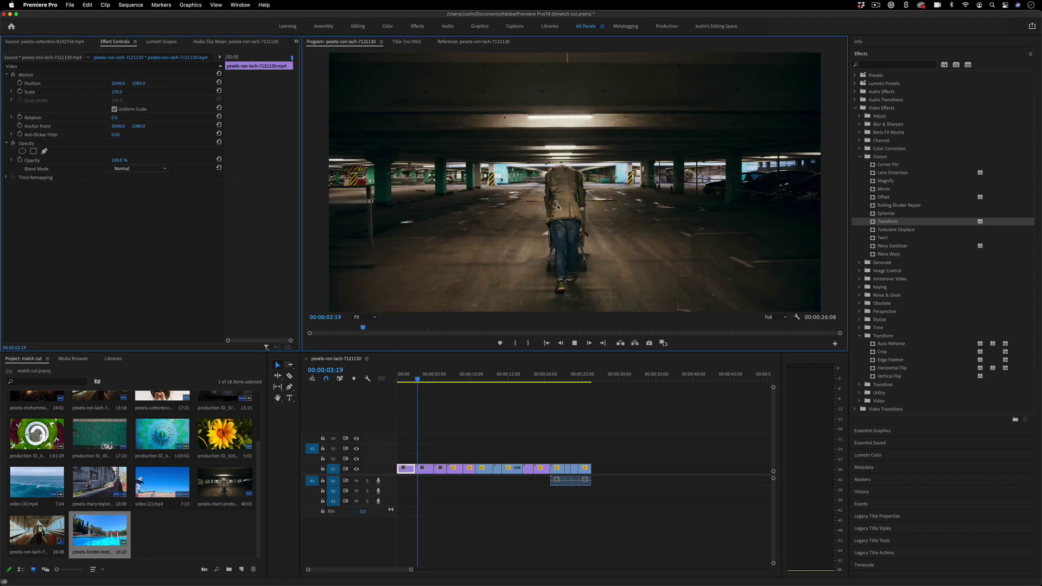
pyautogui.click(476, 40)
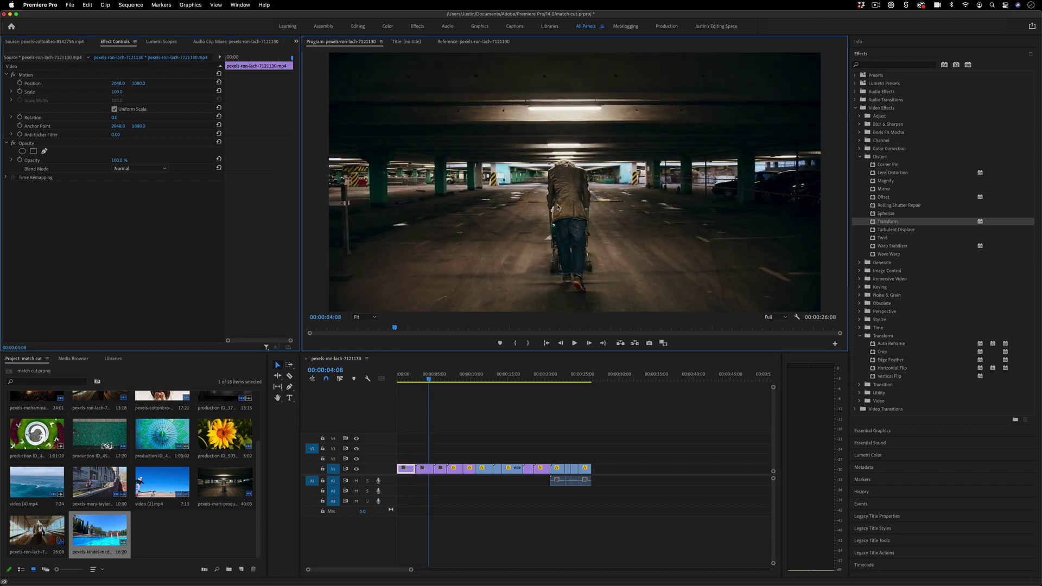
pyautogui.click(417, 380)
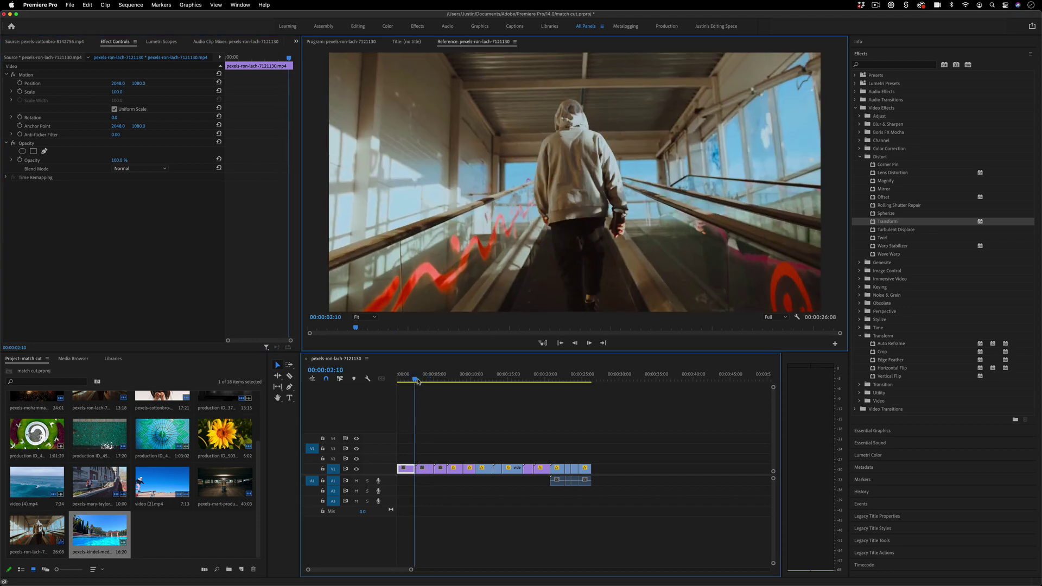
pyautogui.moveTo(417, 381); pyautogui.dragTo(417, 379)
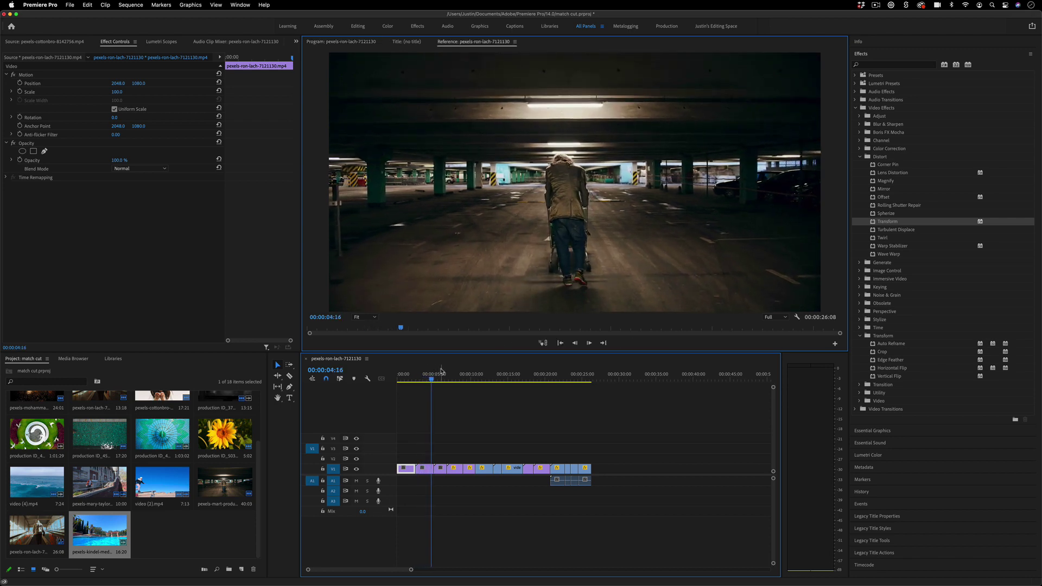
pyautogui.press('space')
# Scrub and play through the glitter shot into the fireworks, stopping on the sunflower.
pyautogui.click(440, 379)
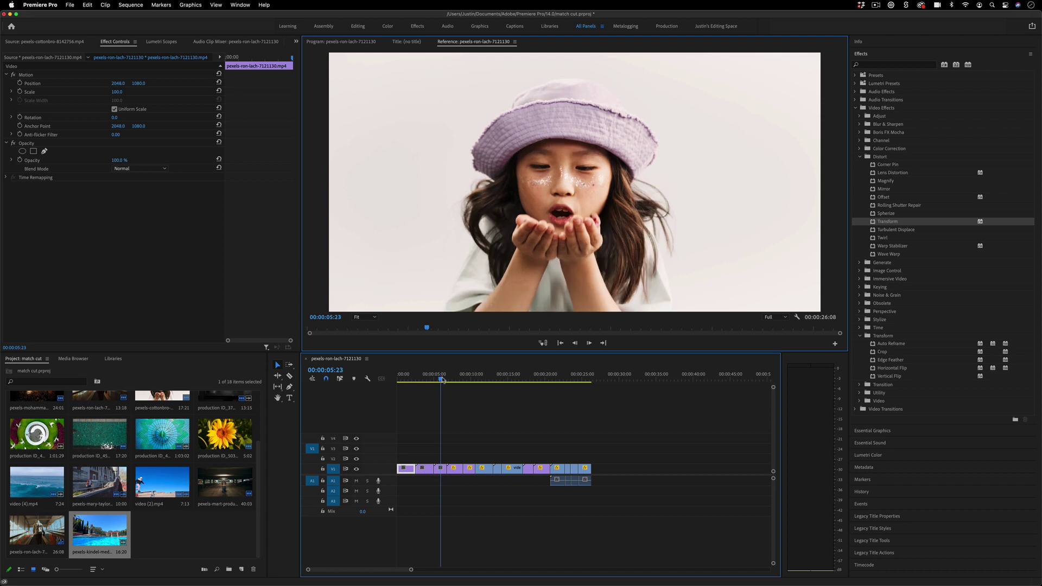
pyautogui.moveTo(440, 379); pyautogui.dragTo(447, 380)
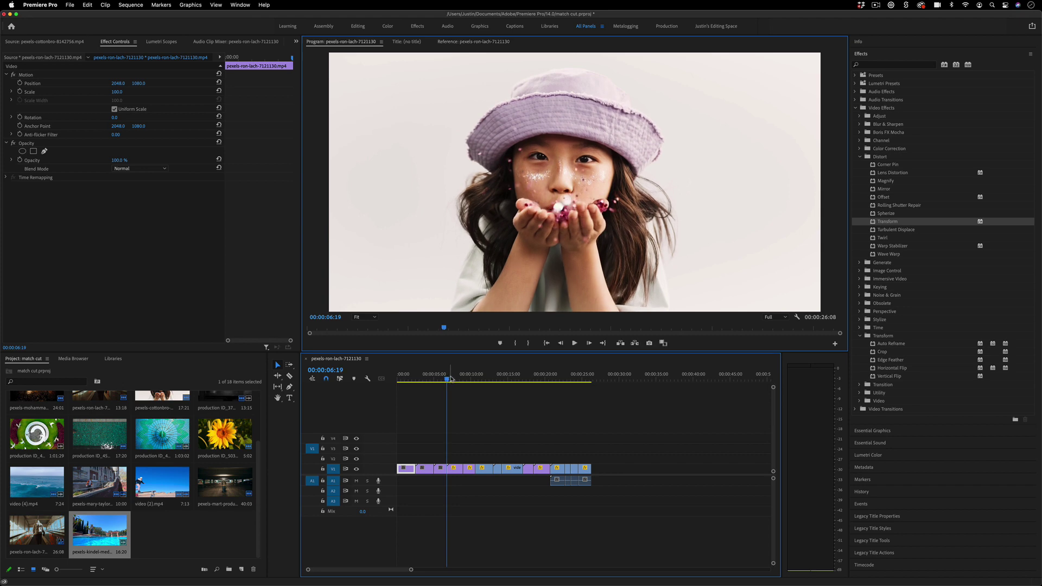
pyautogui.moveTo(447, 380); pyautogui.dragTo(441, 379)
pyautogui.press('space')
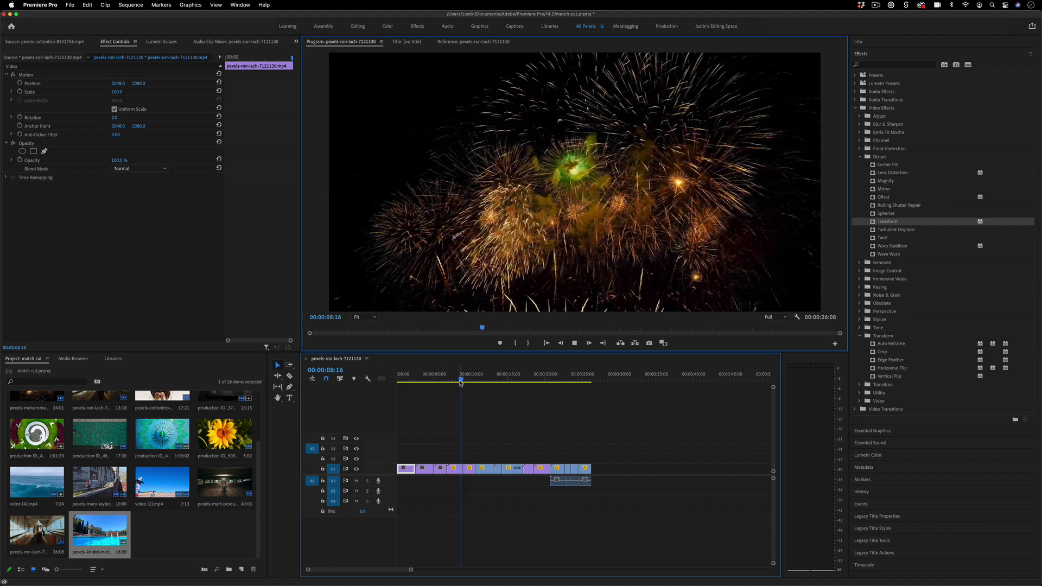
pyautogui.press('space')
# Replay the sunflower-to-dome match cut twice, then marquee-select every clip in the sequence.
pyautogui.click(465, 380)
pyautogui.moveTo(464, 379); pyautogui.dragTo(483, 380)
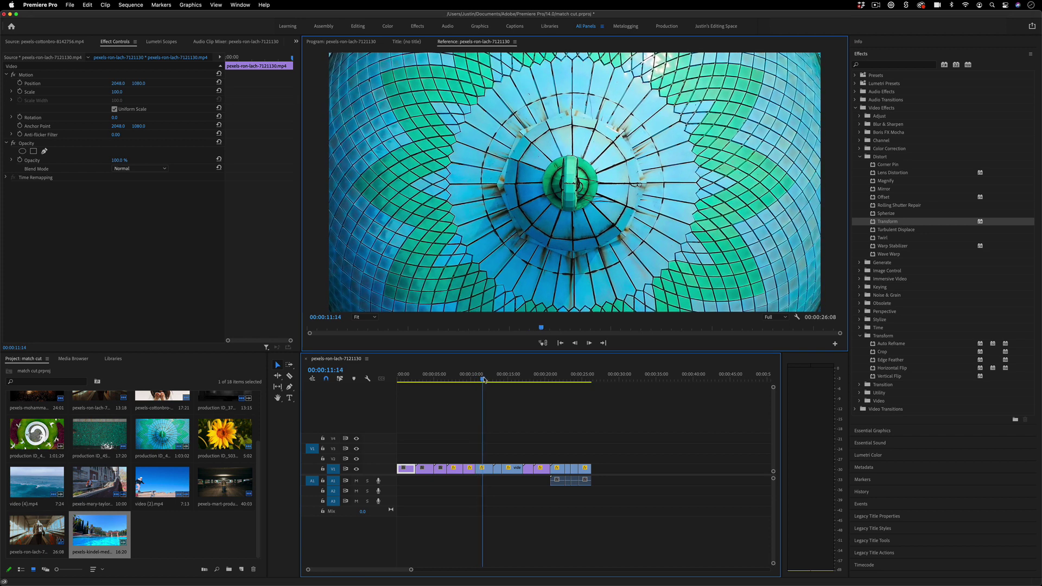
pyautogui.moveTo(483, 380); pyautogui.dragTo(473, 380)
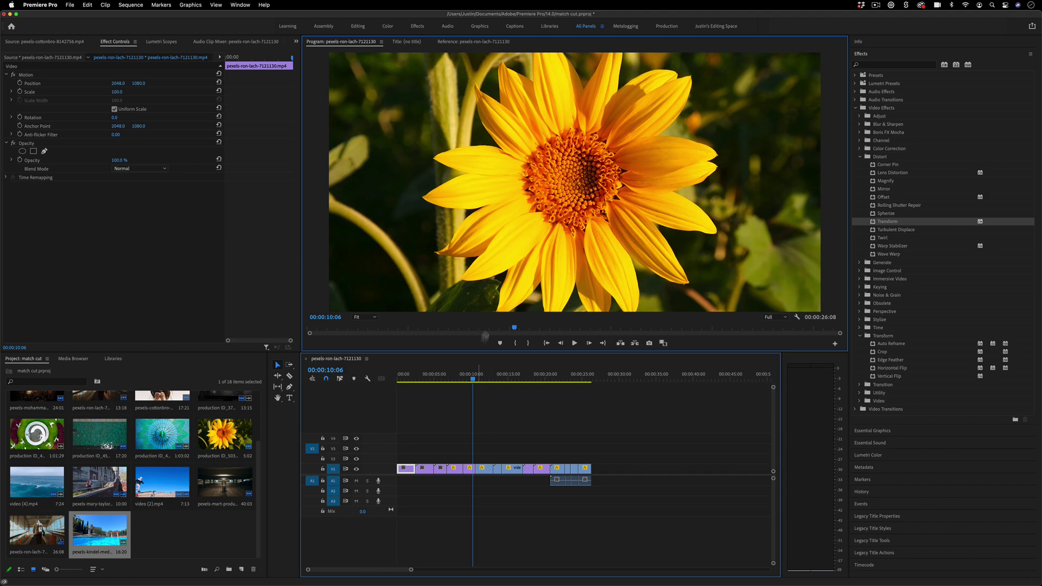
pyautogui.press('space')
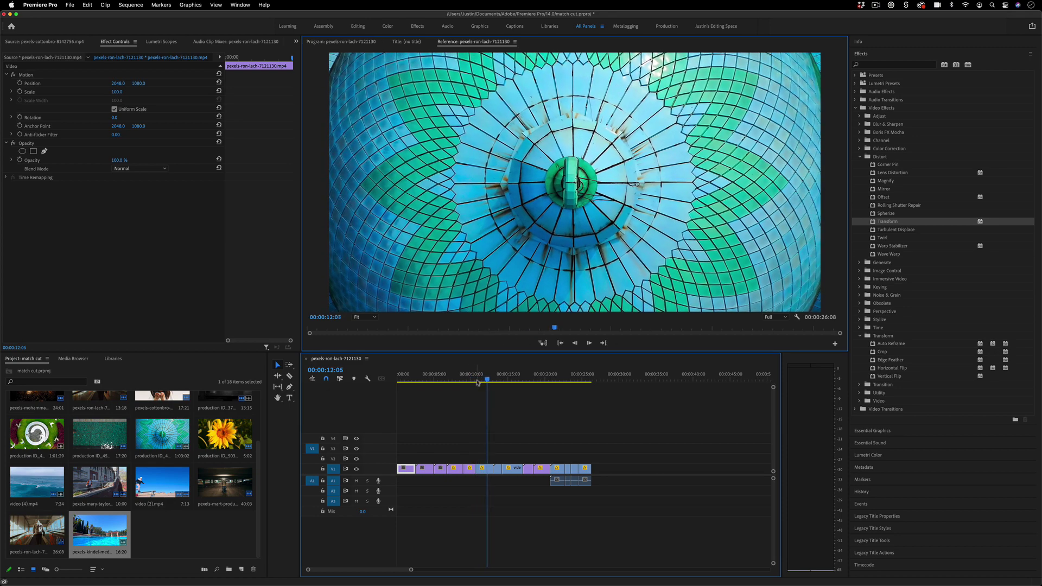
pyautogui.moveTo(484, 379); pyautogui.dragTo(474, 380)
pyautogui.press('space')
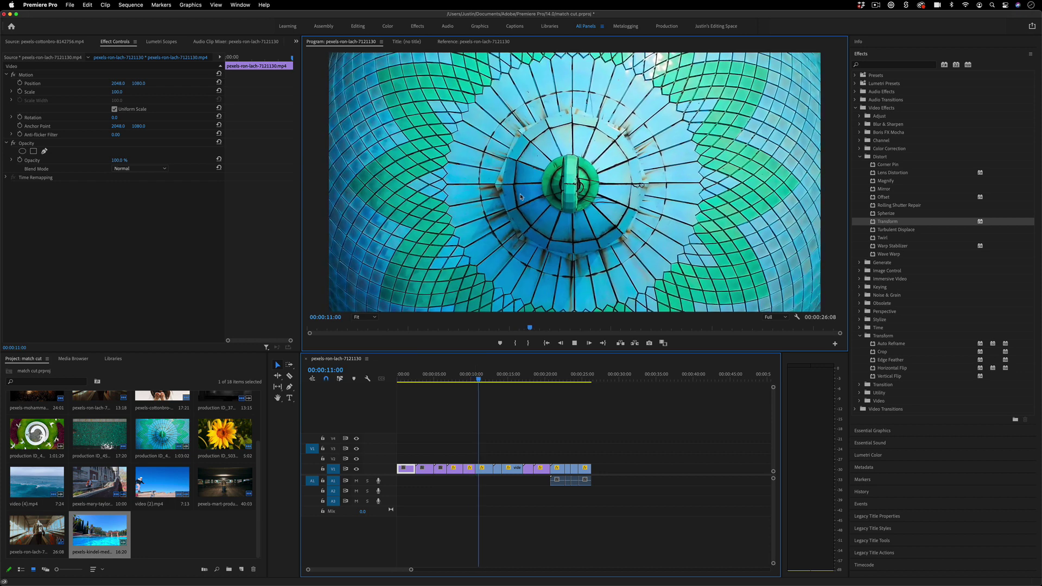
pyautogui.press('space')
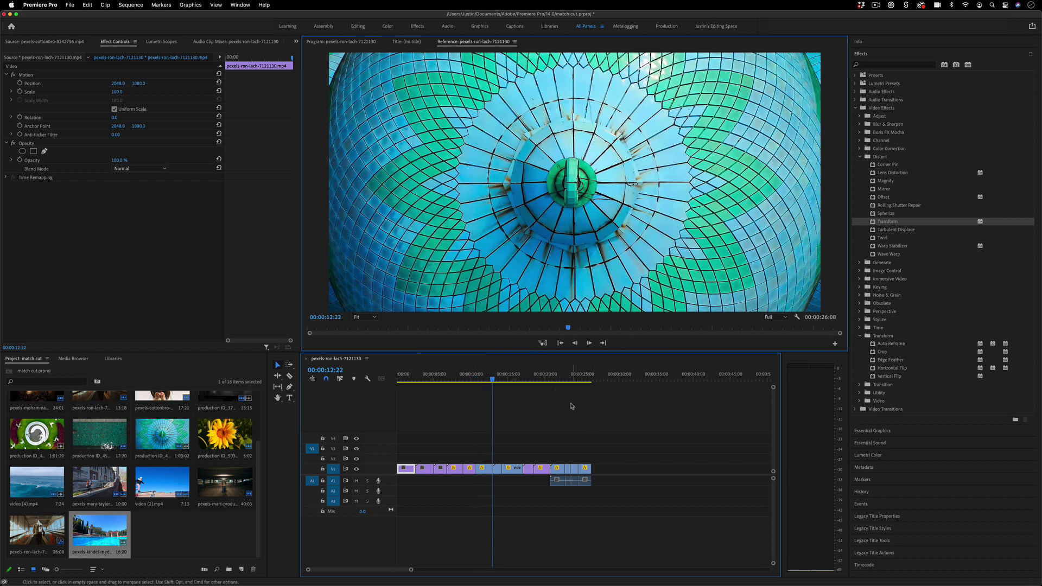
pyautogui.moveTo(601, 446); pyautogui.dragTo(337, 511)
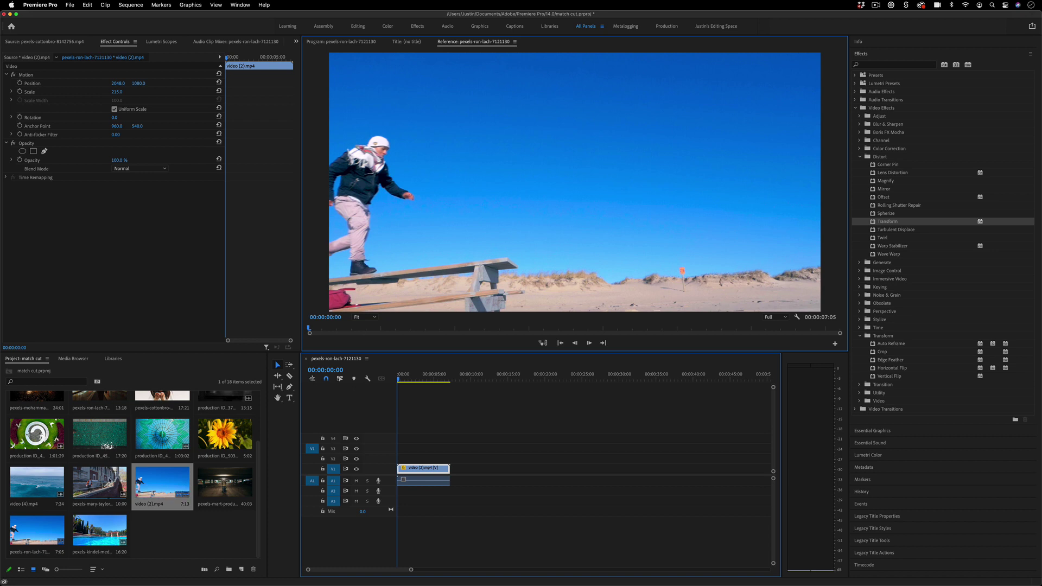
# Place the pexels-mary-taylor wall-jump clip on V1 after video (2).mp4 and review the edit.
pyautogui.click(102, 487)
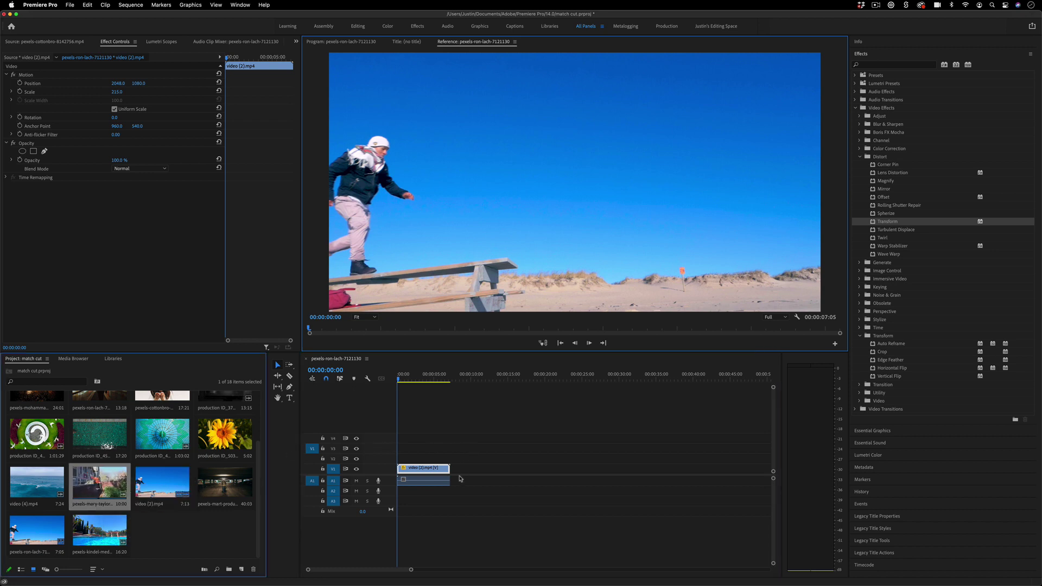
pyautogui.moveTo(70, 481); pyautogui.dragTo(458, 479)
pyautogui.press('space')
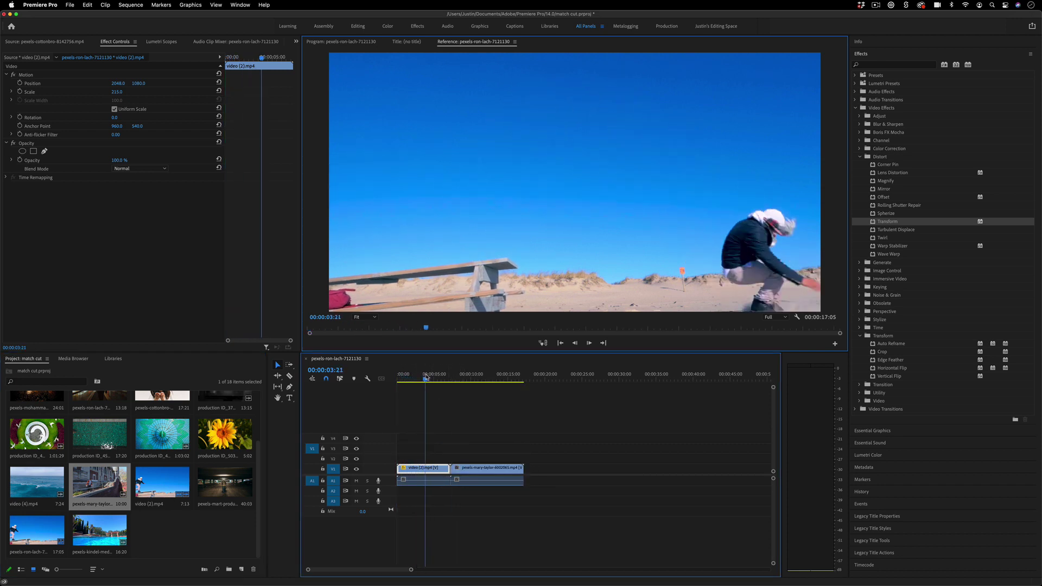
pyautogui.click(426, 379)
pyautogui.moveTo(456, 380); pyautogui.dragTo(478, 381)
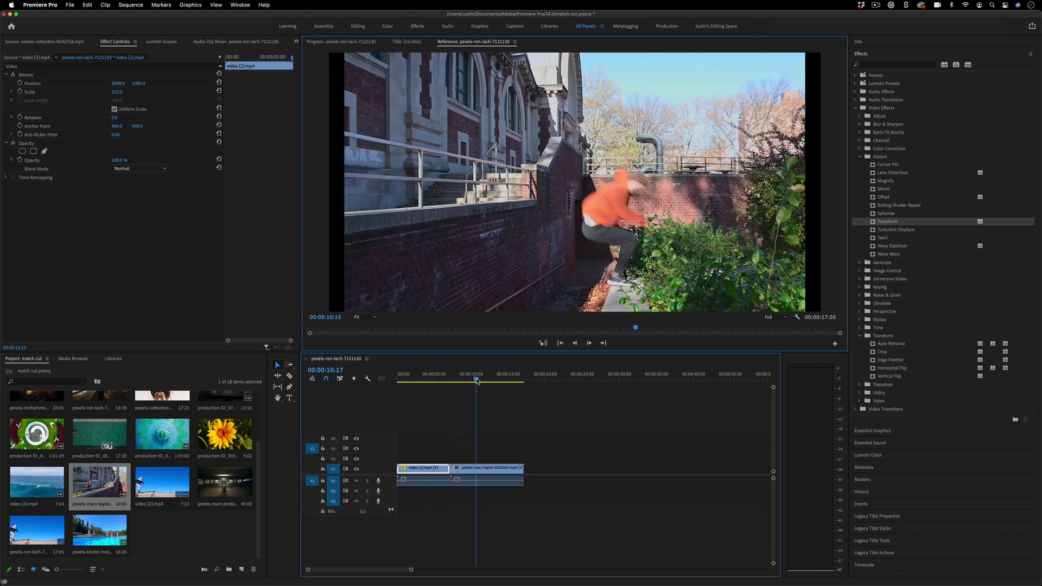
pyautogui.click(414, 379)
pyautogui.press('space')
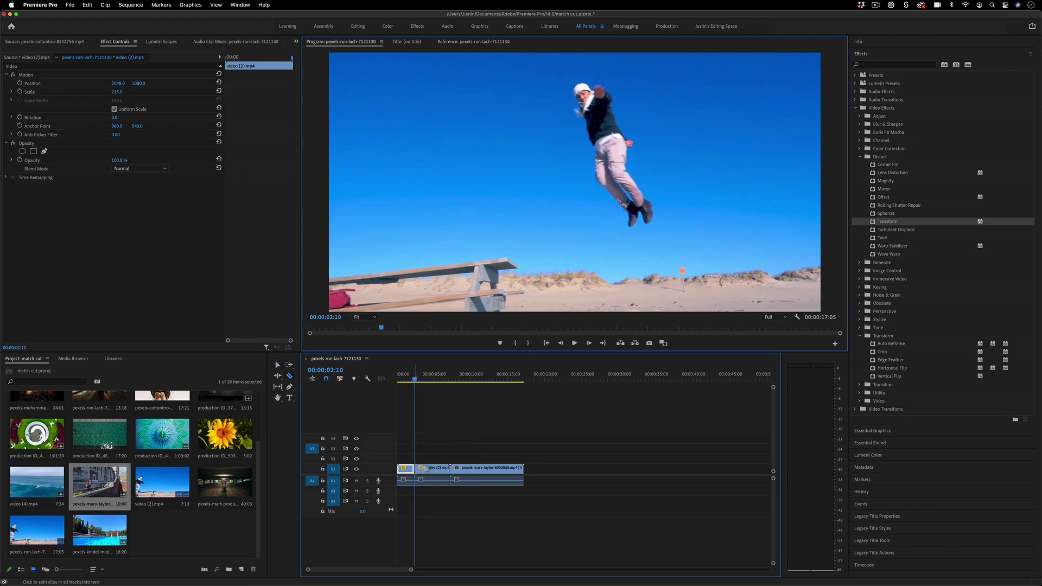
# Delete the beach jump clip video (2).mp4 with its audio and the small leftover piece.
pyautogui.moveTo(441, 441); pyautogui.dragTo(434, 499)
pyautogui.press('Delete')
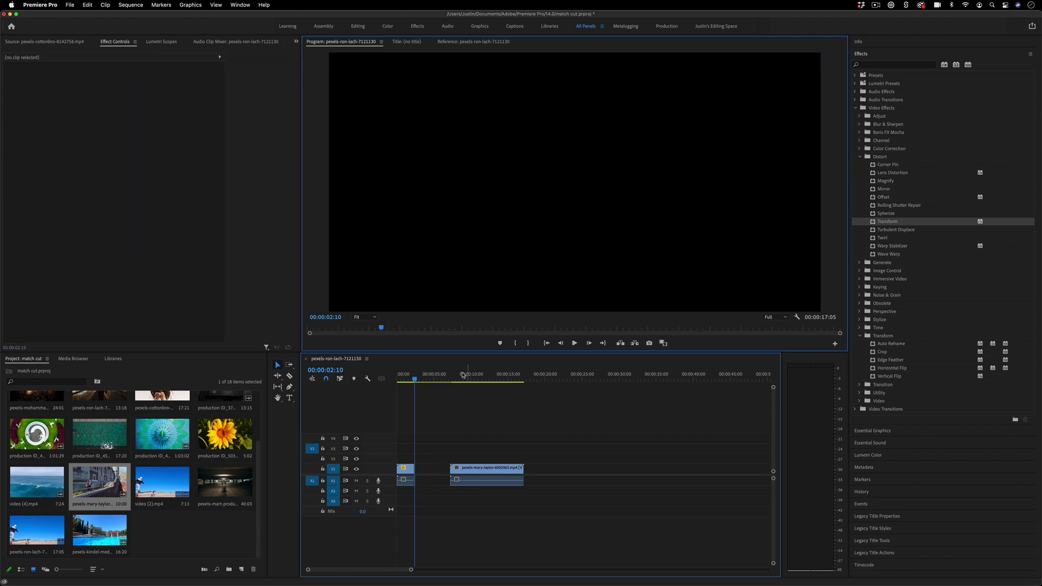
pyautogui.moveTo(456, 379); pyautogui.dragTo(475, 380)
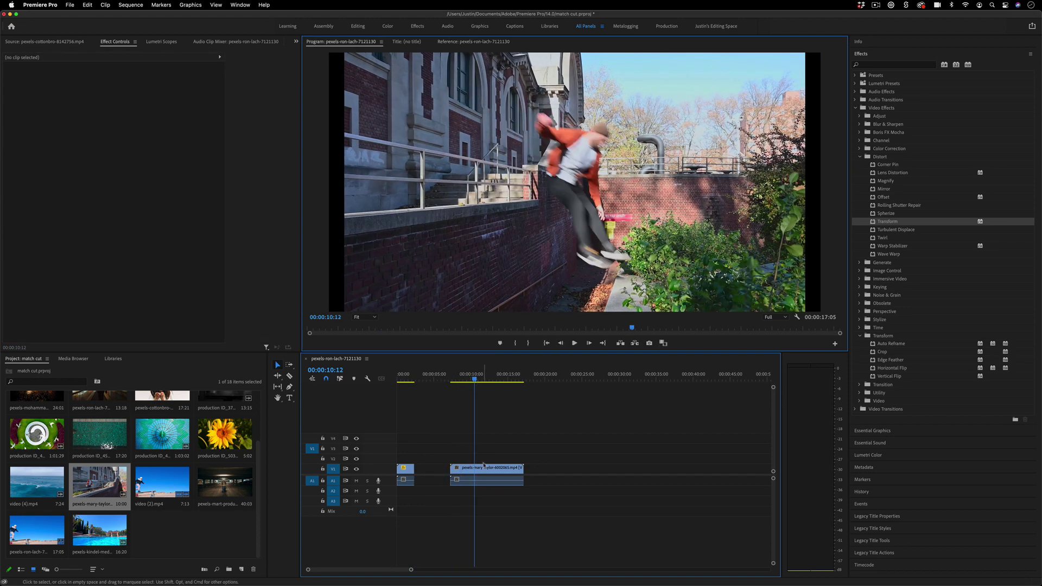
pyautogui.click(462, 469)
pyautogui.press('Delete')
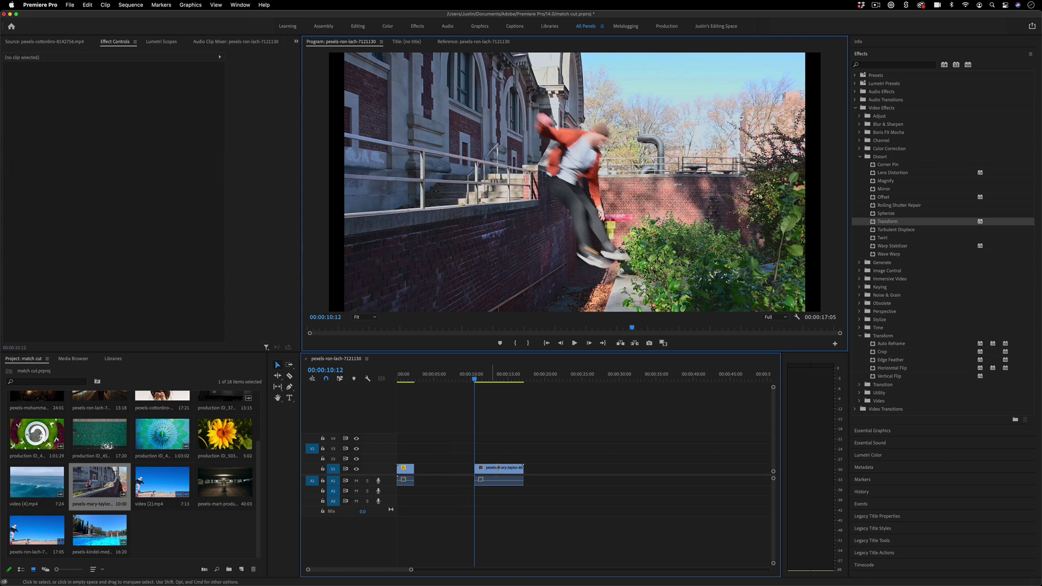
# Slide the remaining clip to the sequence start and scrub to the diver entering the pool.
pyautogui.moveTo(495, 471); pyautogui.dragTo(424, 475)
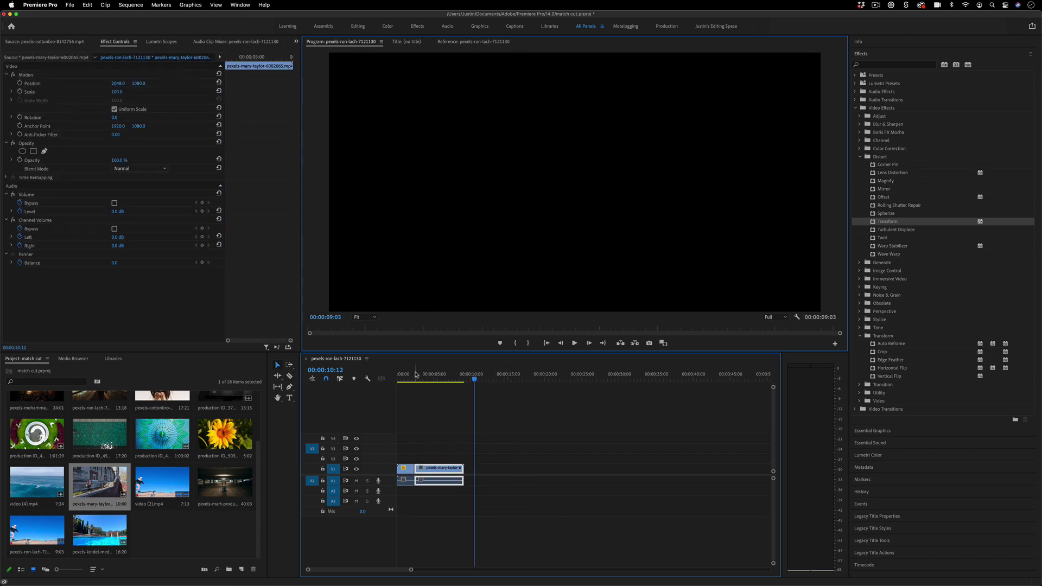
pyautogui.click(409, 378)
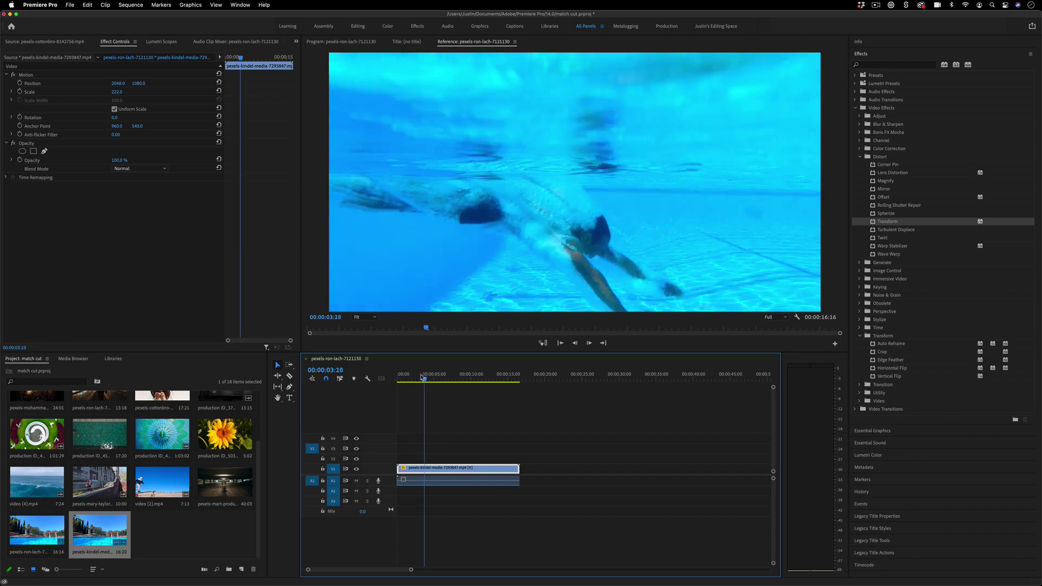
pyautogui.moveTo(423, 377); pyautogui.dragTo(426, 378)
# Step frame by frame to 00:00:03:18 and razor-cut the pool-dive clip there.
pyautogui.press('Left')
pyautogui.press('Left')
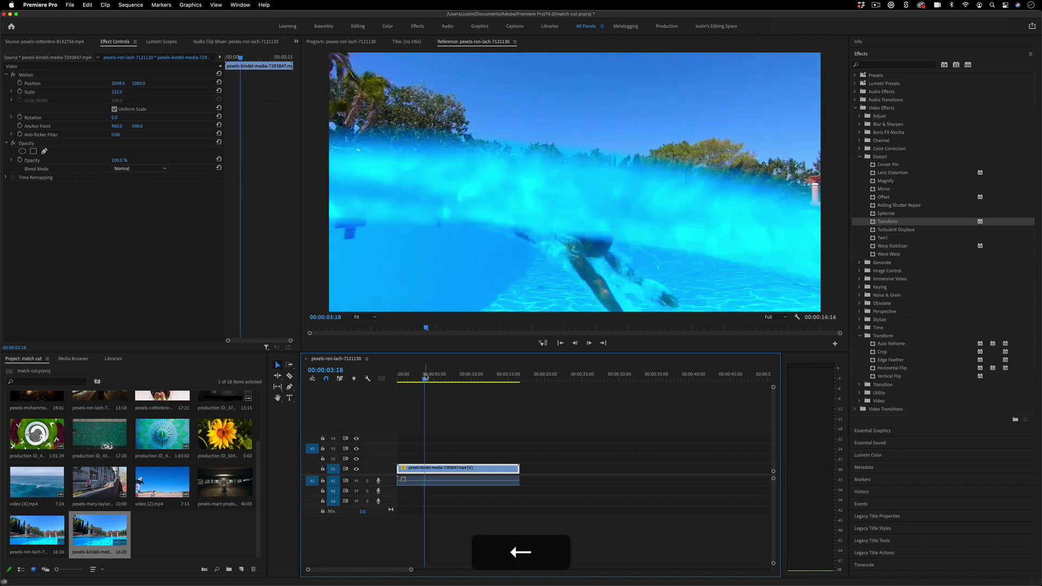
pyautogui.press('Right')
pyautogui.press('Right')
pyautogui.press('c')
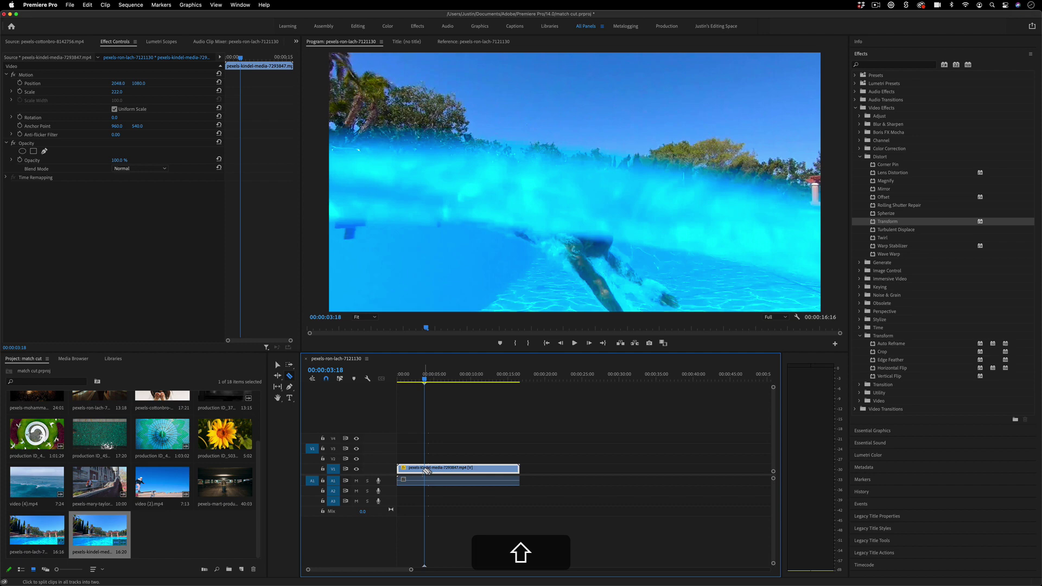
pyautogui.keyDown('shift'); pyautogui.click(425, 469); pyautogui.keyUp('shift')
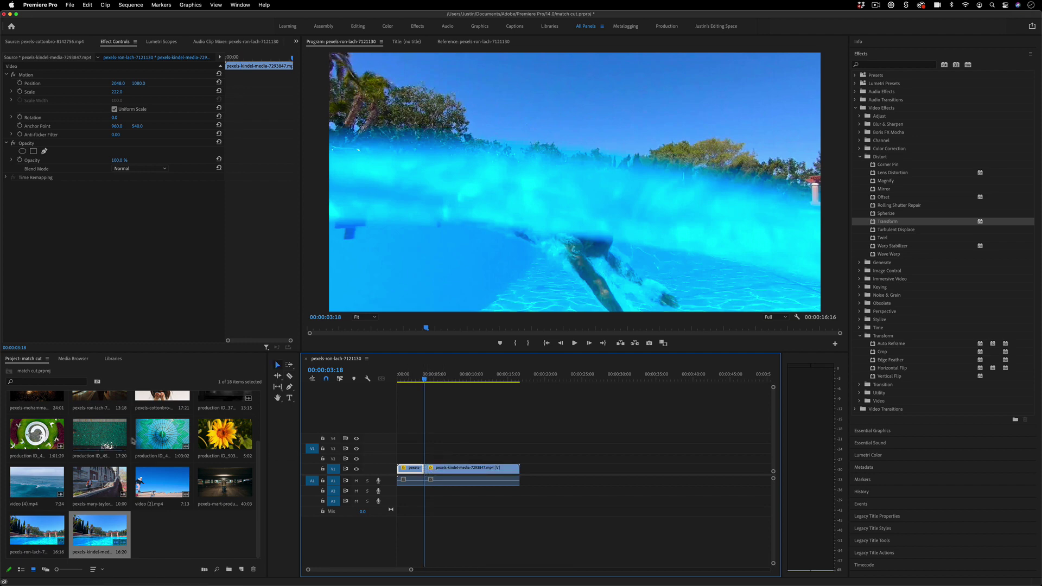
pyautogui.scroll(3, 132, 441)
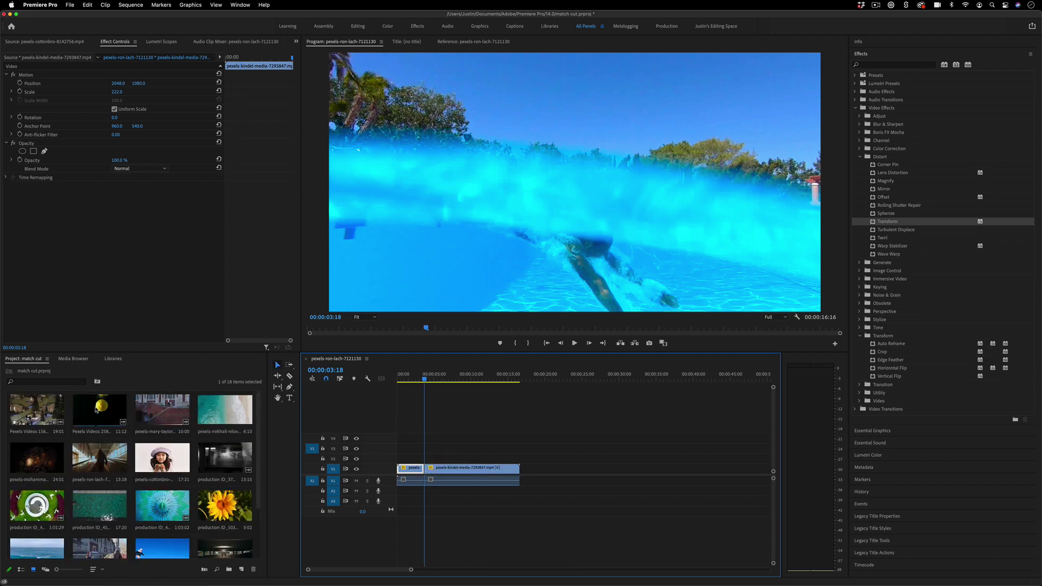
# Drop the lemons clip over the second pool piece, trim its head to the splash and close the gap.
pyautogui.moveTo(100, 407)
pyautogui.mouseDown()
pyautogui.moveTo(430, 479)
pyautogui.moveTo(455, 474)
pyautogui.mouseUp()
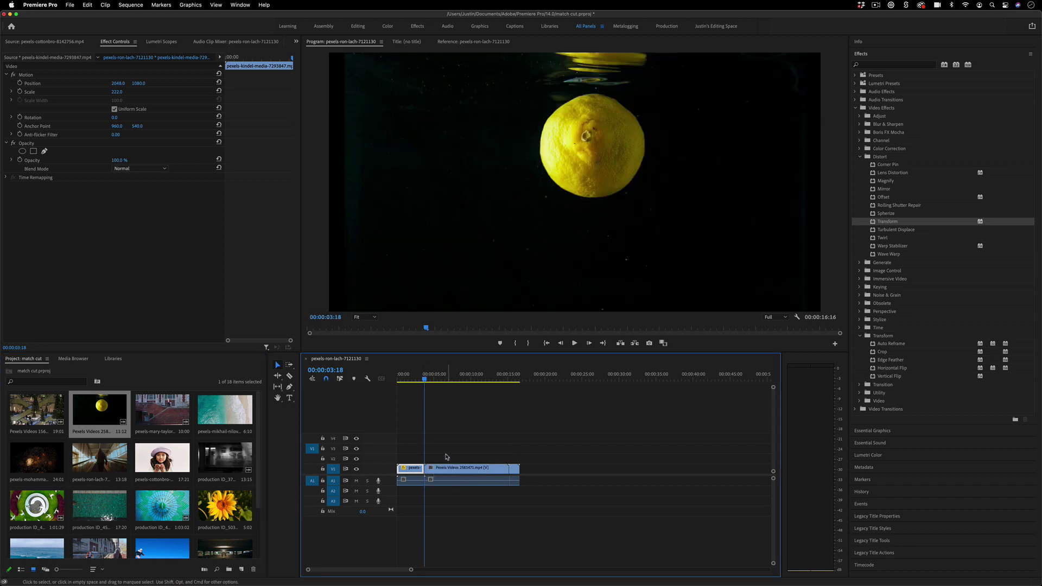
pyautogui.moveTo(425, 377); pyautogui.dragTo(431, 379)
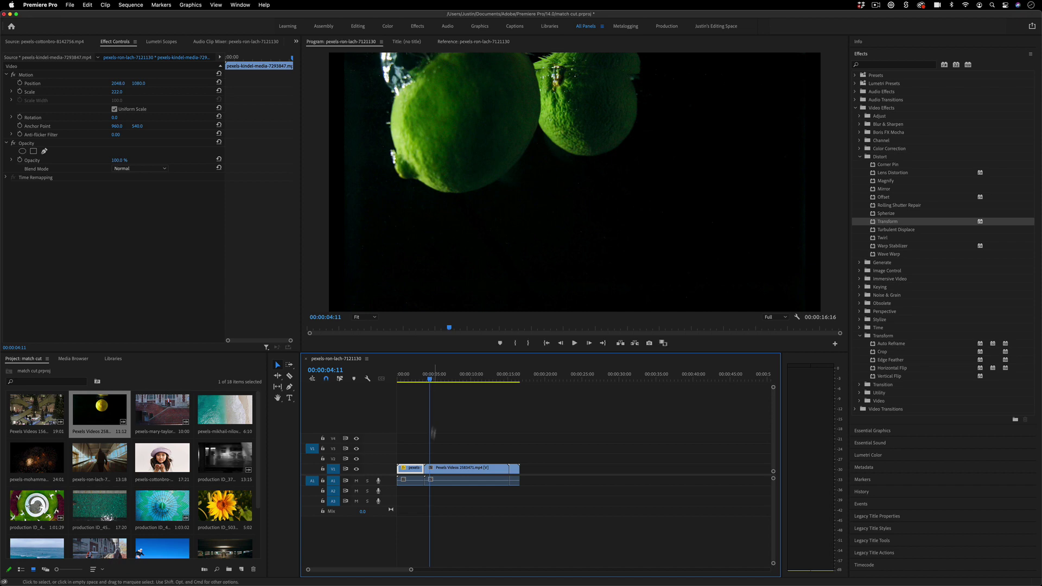
pyautogui.moveTo(429, 473); pyautogui.dragTo(434, 472)
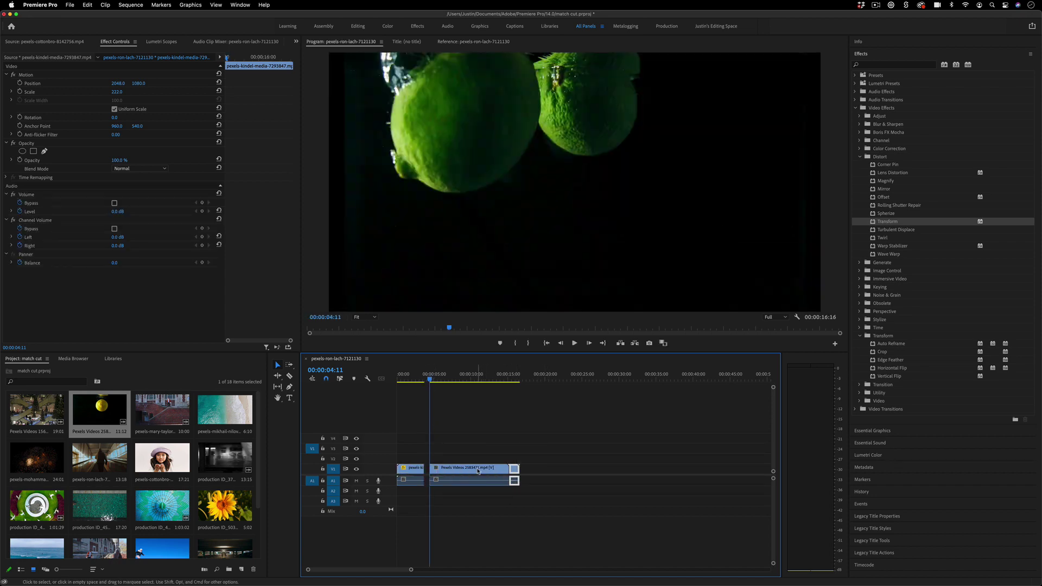
pyautogui.press('BackSpace')
pyautogui.moveTo(488, 471); pyautogui.dragTo(454, 472)
# Play back the pool-dive-to-lemons cut and zoom in on the timeline clips.
pyautogui.click(423, 380)
pyautogui.press('space')
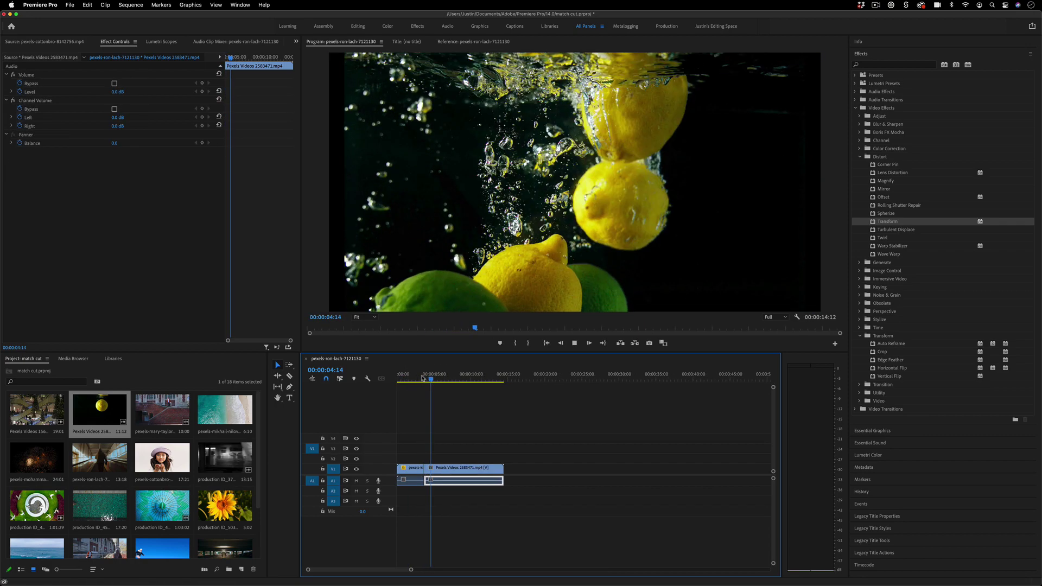
pyautogui.click(413, 377)
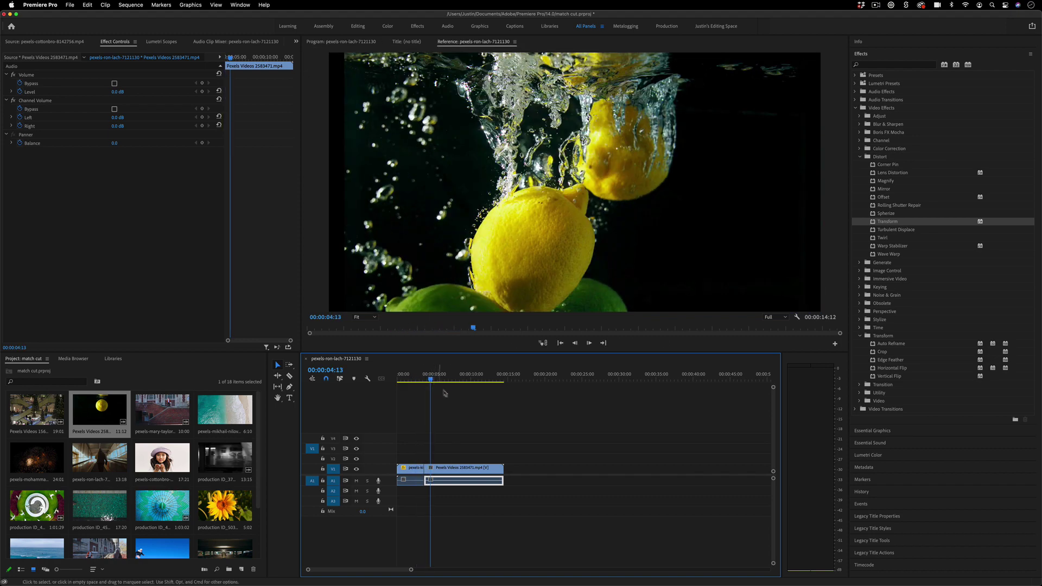
pyautogui.moveTo(412, 572); pyautogui.dragTo(362, 570)
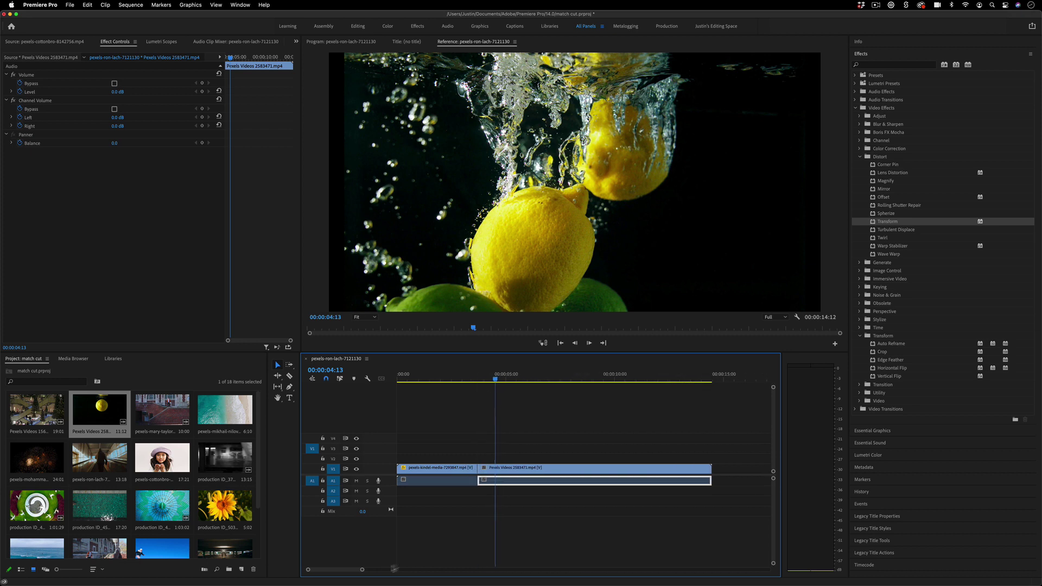
# Delete every clip and put the sunflower clip into the empty sequence, keeping existing settings.
pyautogui.moveTo(558, 442); pyautogui.dragTo(392, 492)
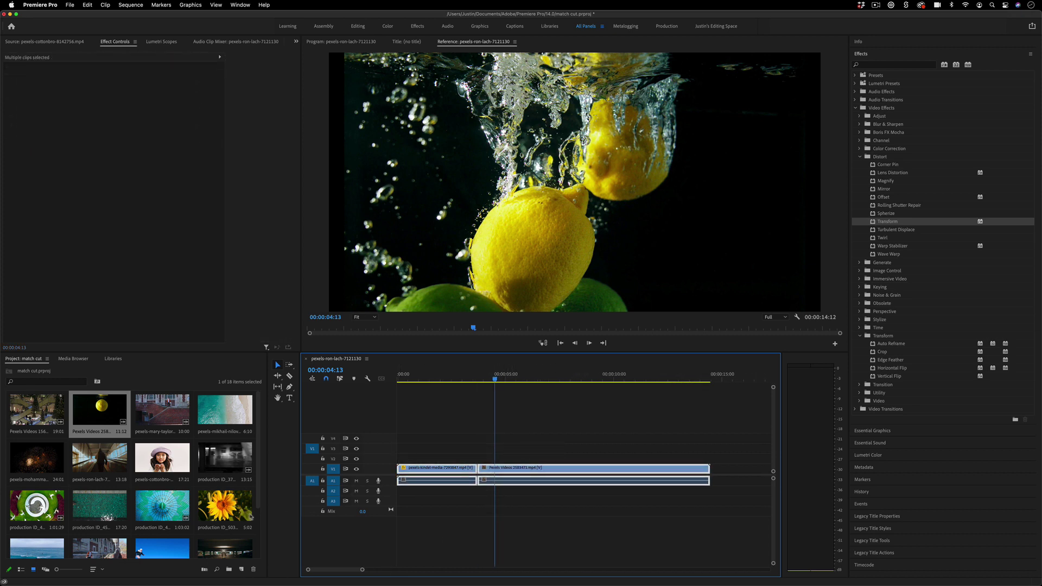
pyautogui.press('BackSpace')
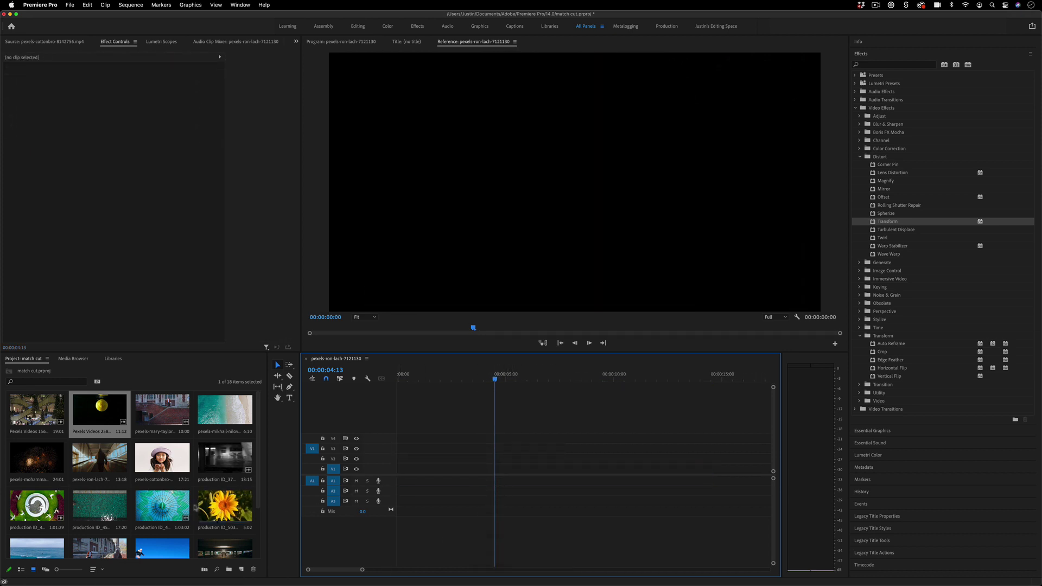
pyautogui.moveTo(224, 511)
pyautogui.mouseDown()
pyautogui.moveTo(395, 474)
pyautogui.moveTo(261, 494)
pyautogui.mouseUp()
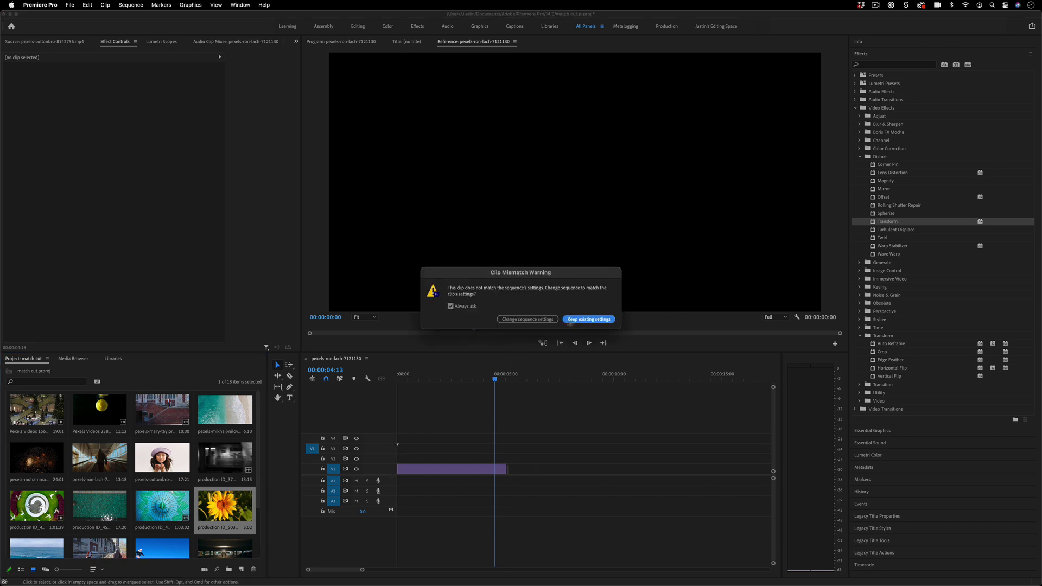
pyautogui.click(592, 320)
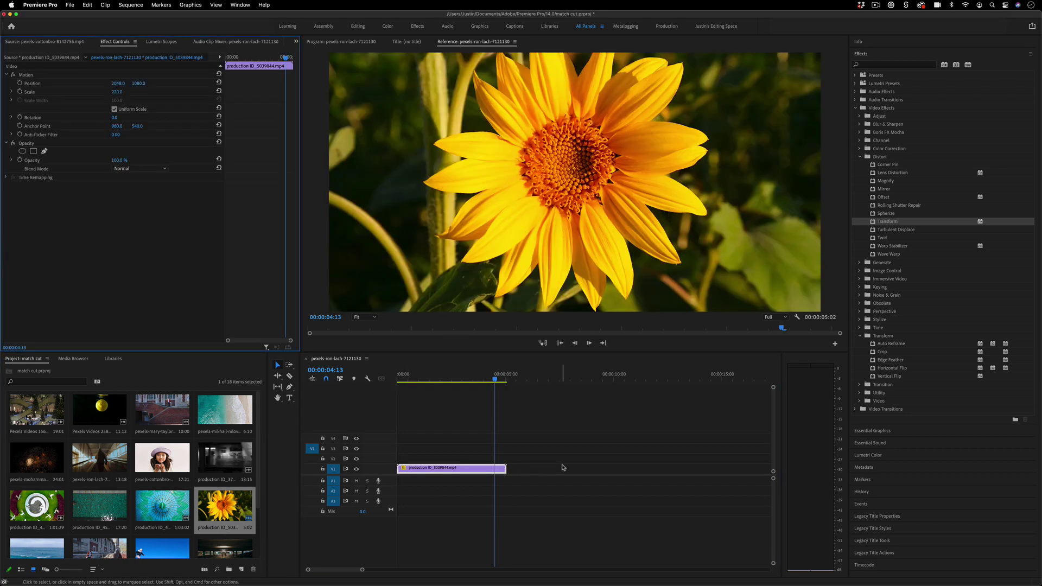
# Place the dome clip on the track above the sunflower and delete its audio.
pyautogui.moveTo(162, 505); pyautogui.dragTo(457, 459)
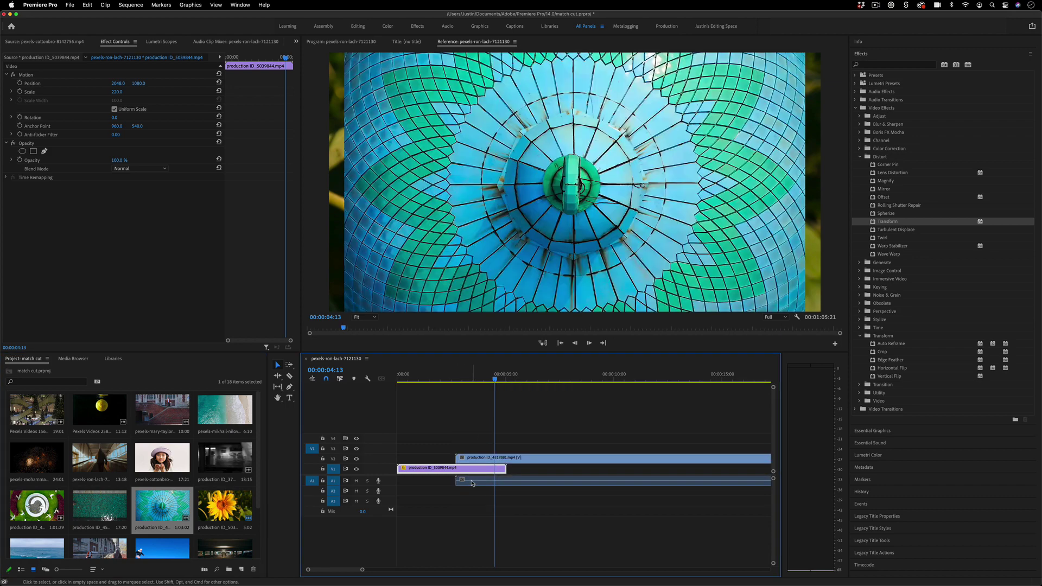
pyautogui.keyDown('alt'); pyautogui.click(471, 481); pyautogui.keyUp('alt')
pyautogui.press('BackSpace')
pyautogui.moveTo(453, 374); pyautogui.dragTo(460, 378)
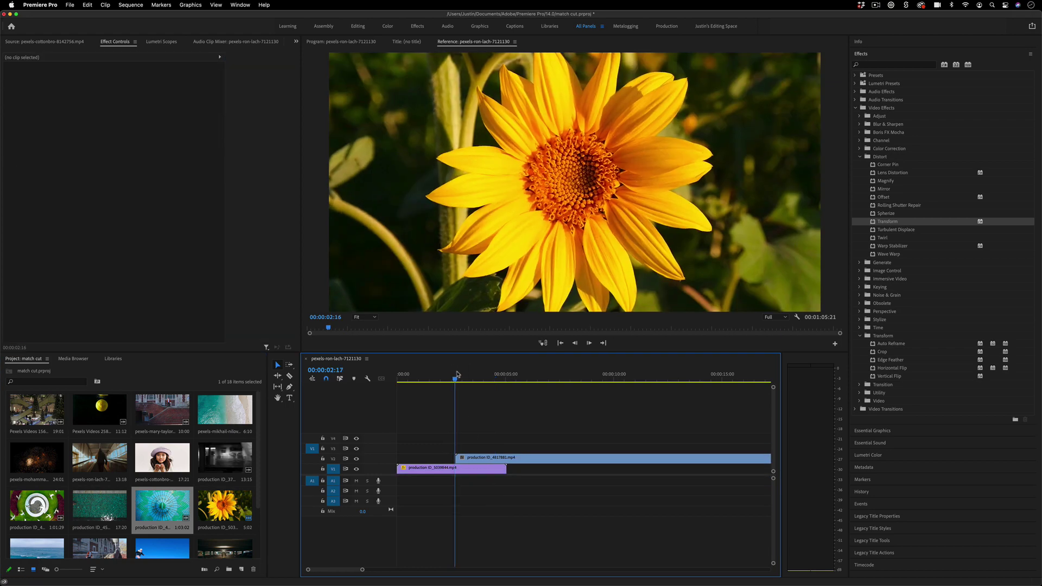
pyautogui.moveTo(486, 458); pyautogui.dragTo(505, 461)
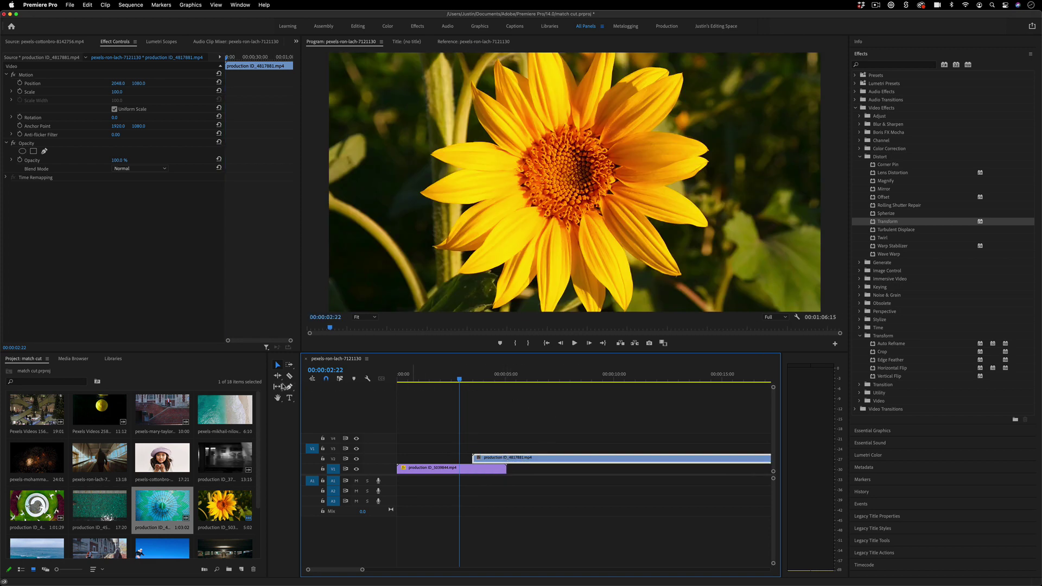
# Ripple-trim the head of the dome clip and move it down onto V1 beside the sunflower.
pyautogui.click(278, 376)
pyautogui.click(303, 374)
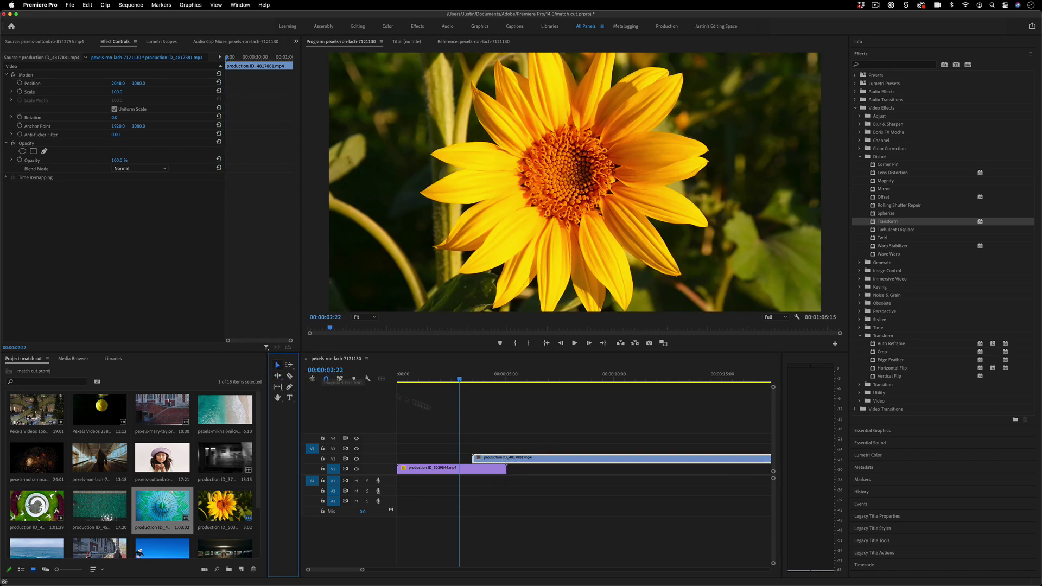
pyautogui.moveTo(474, 458); pyautogui.dragTo(512, 462)
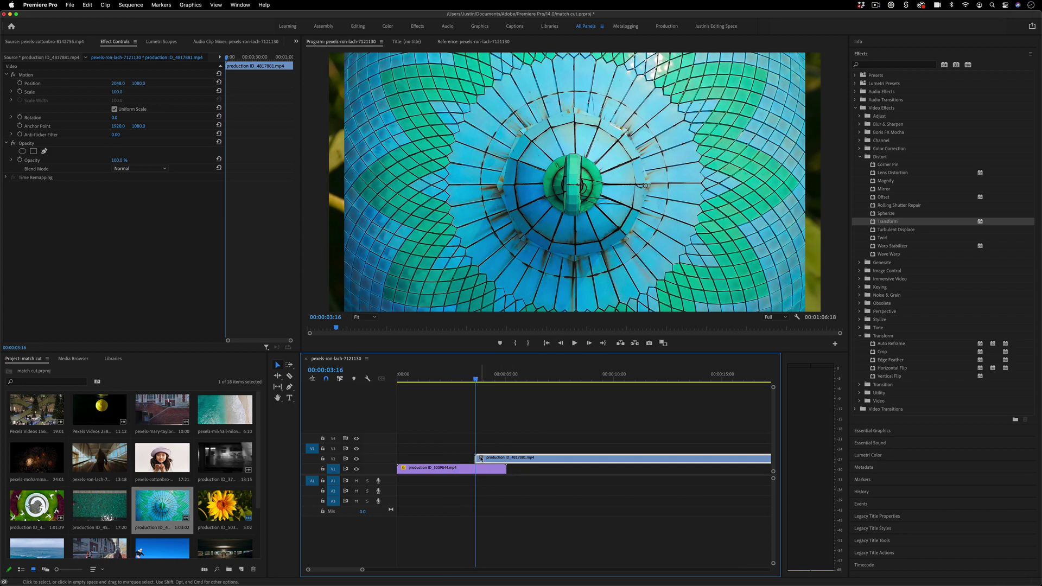
pyautogui.moveTo(512, 462); pyautogui.dragTo(482, 462)
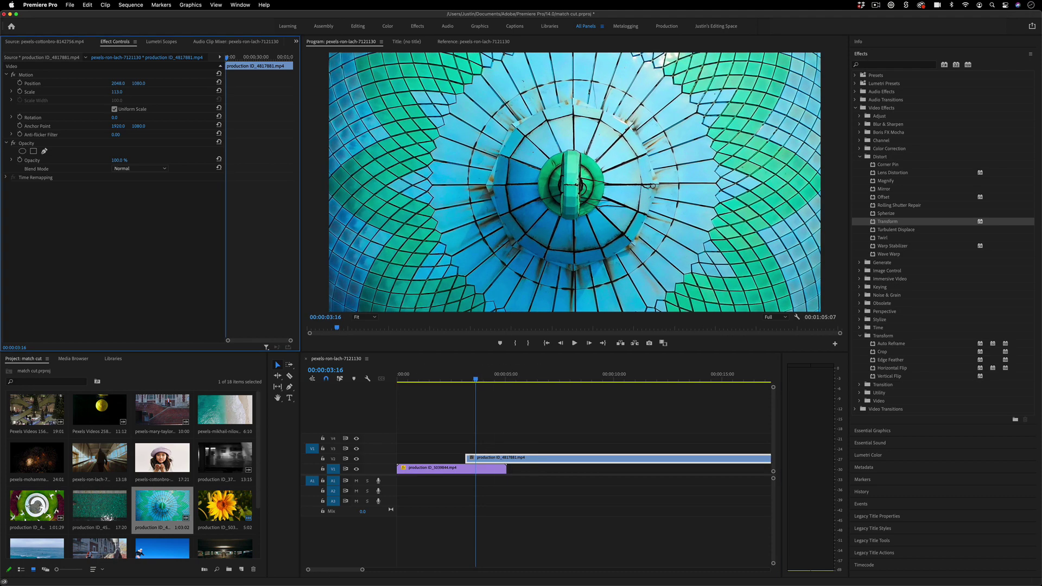
pyautogui.moveTo(498, 459); pyautogui.dragTo(500, 472)
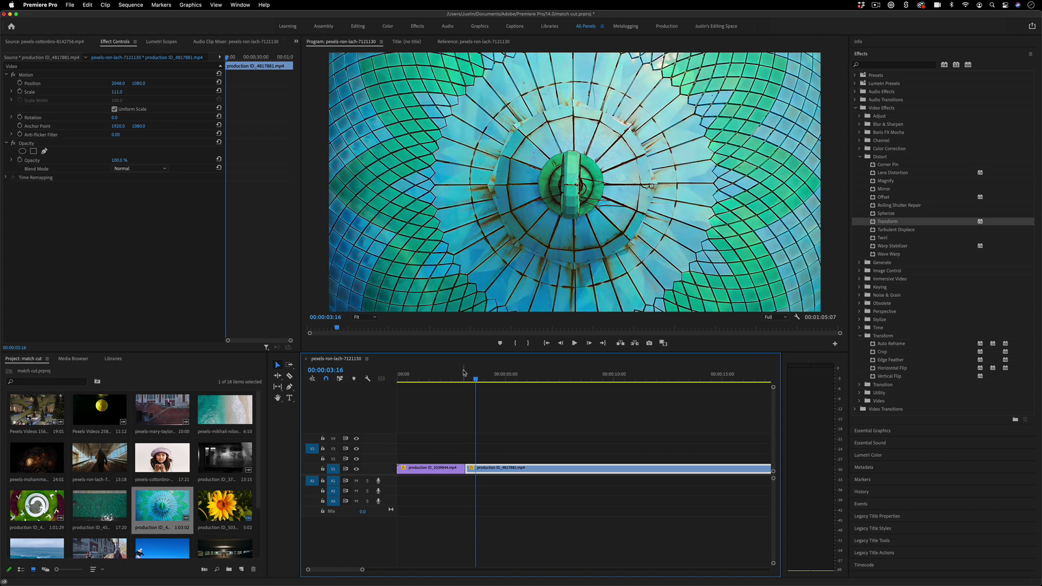
# Apply the default Cross Dissolve at the sunflower-dome cut and play through it.
pyautogui.moveTo(476, 376); pyautogui.dragTo(461, 377)
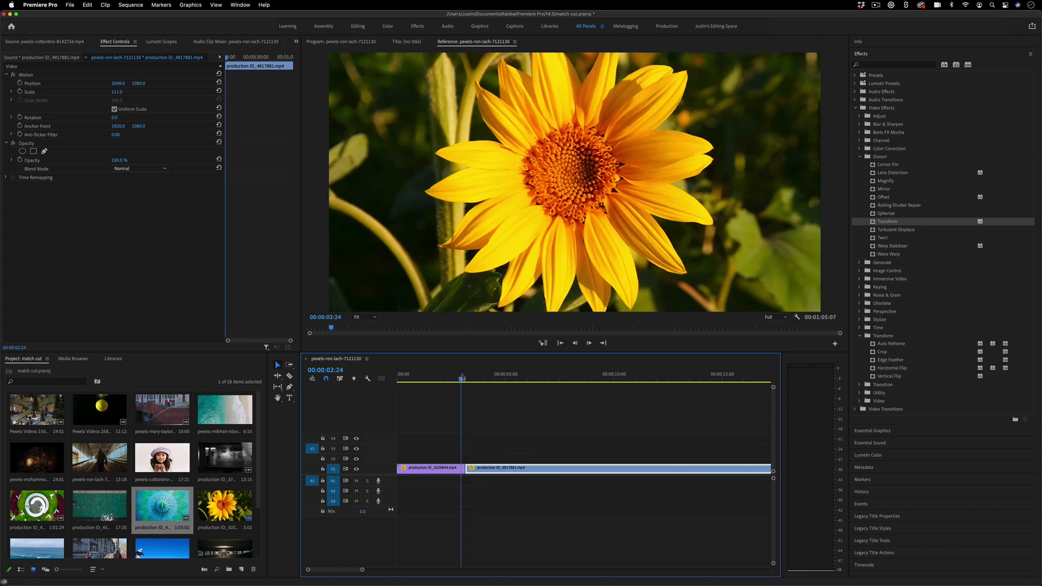
pyautogui.rightClick(468, 470)
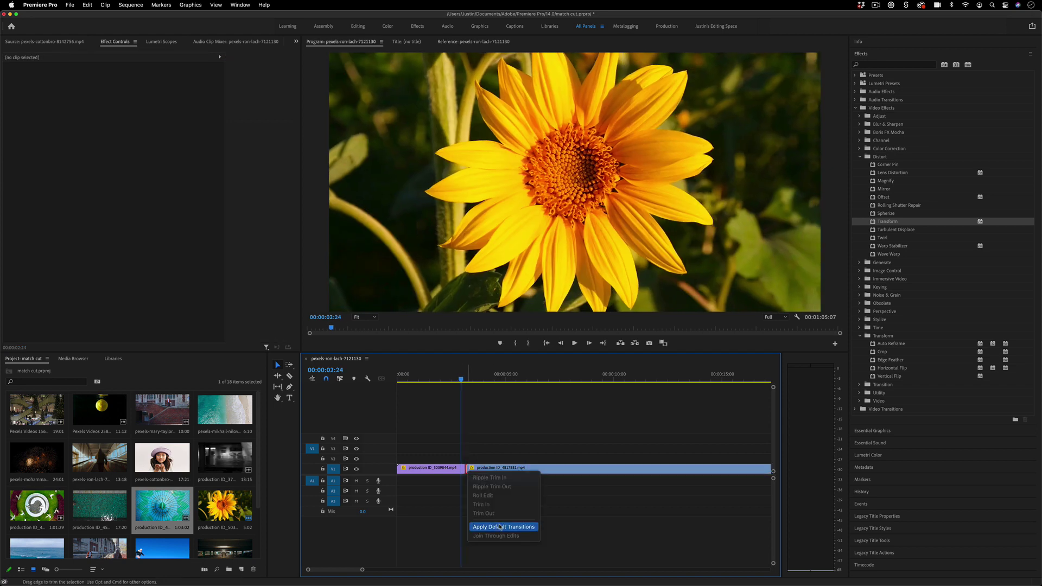
pyautogui.click(499, 527)
pyautogui.click(445, 376)
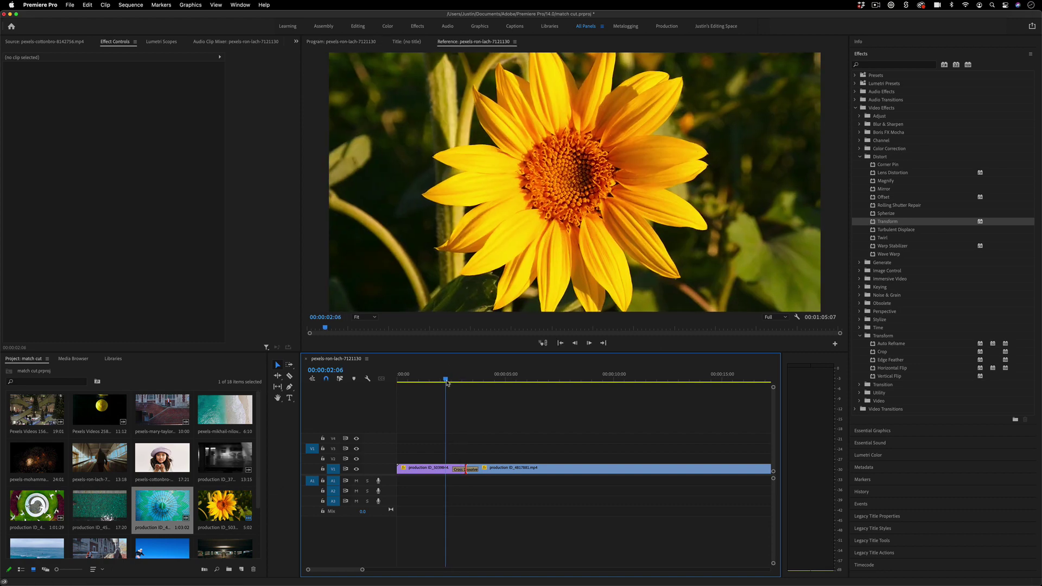
pyautogui.press('space')
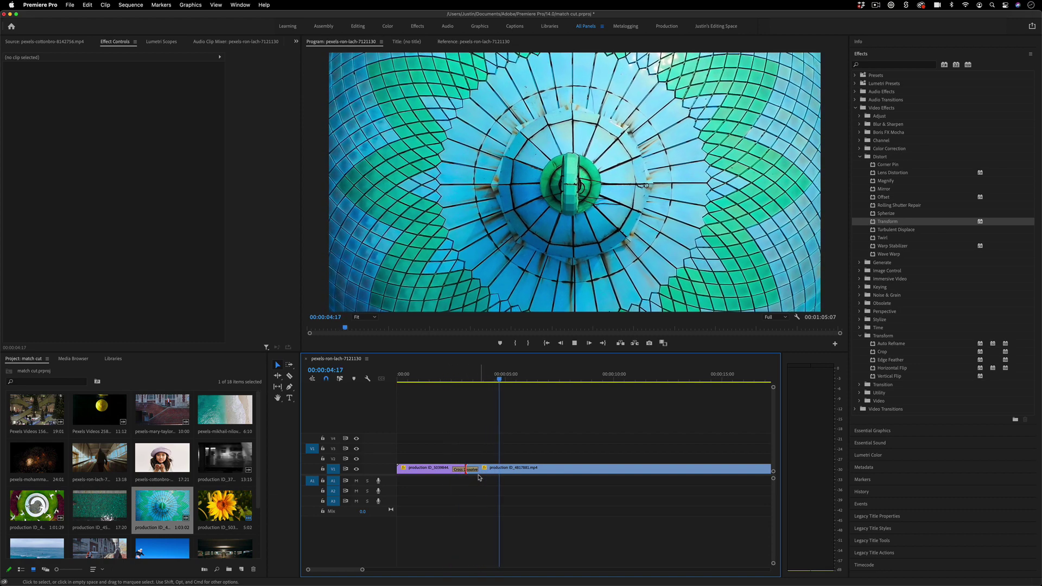
pyautogui.press('space')
pyautogui.click(498, 470)
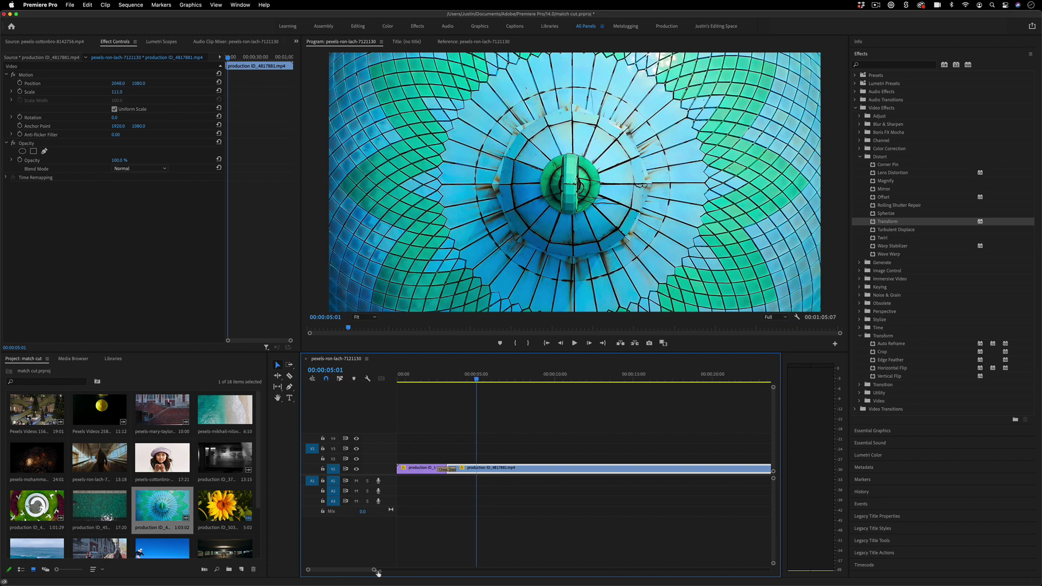
pyautogui.moveTo(363, 572); pyautogui.dragTo(385, 570)
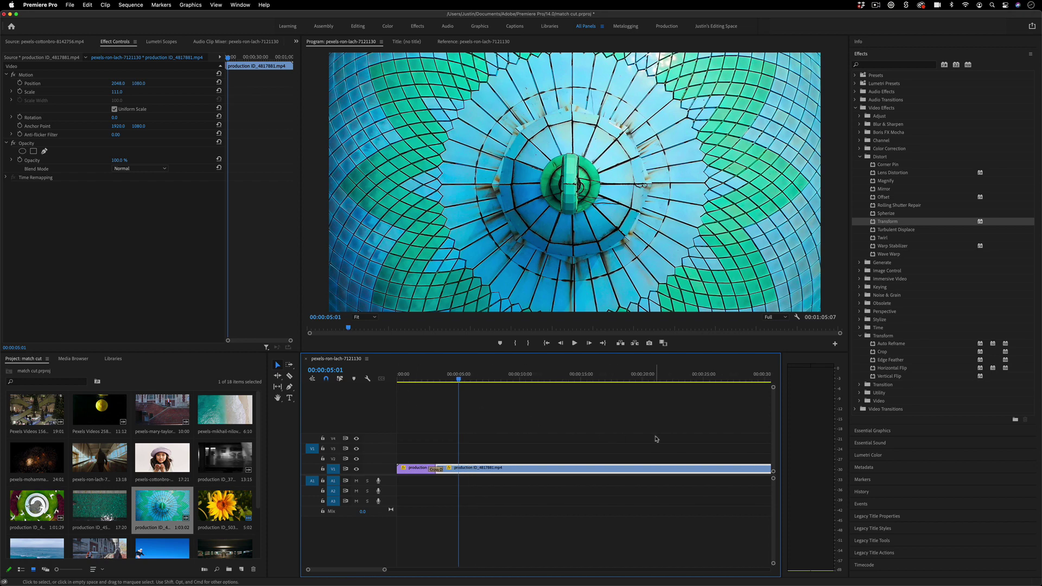
pyautogui.scroll(-2, 130, 472)
pyautogui.moveTo(36, 434)
pyautogui.mouseDown()
pyautogui.moveTo(553, 474)
pyautogui.moveTo(543, 474)
pyautogui.mouseUp()
# Play the sequence through the garden clip and return the playhead to the start.
pyautogui.press('space')
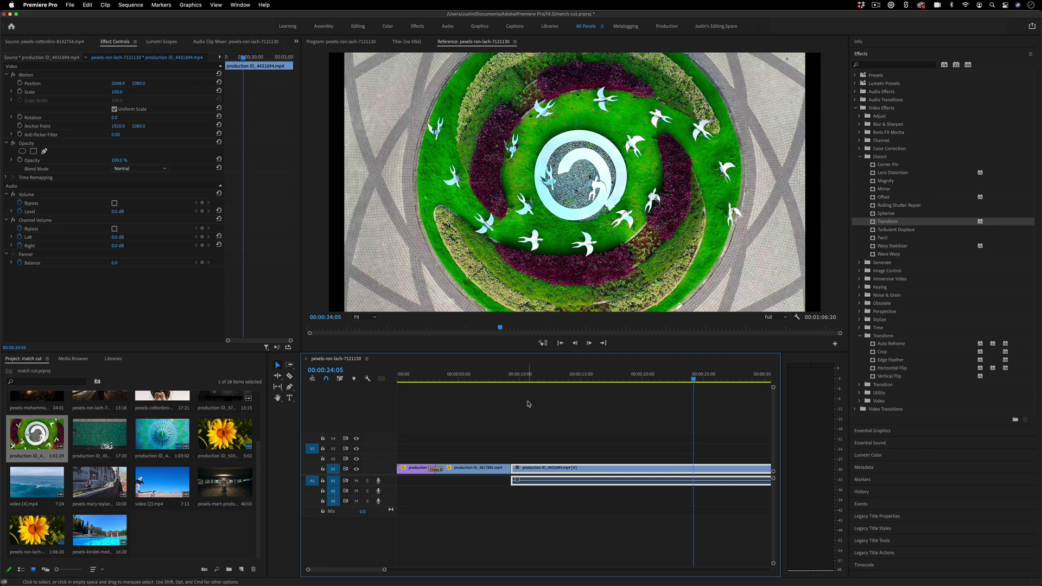
pyautogui.press('Home')
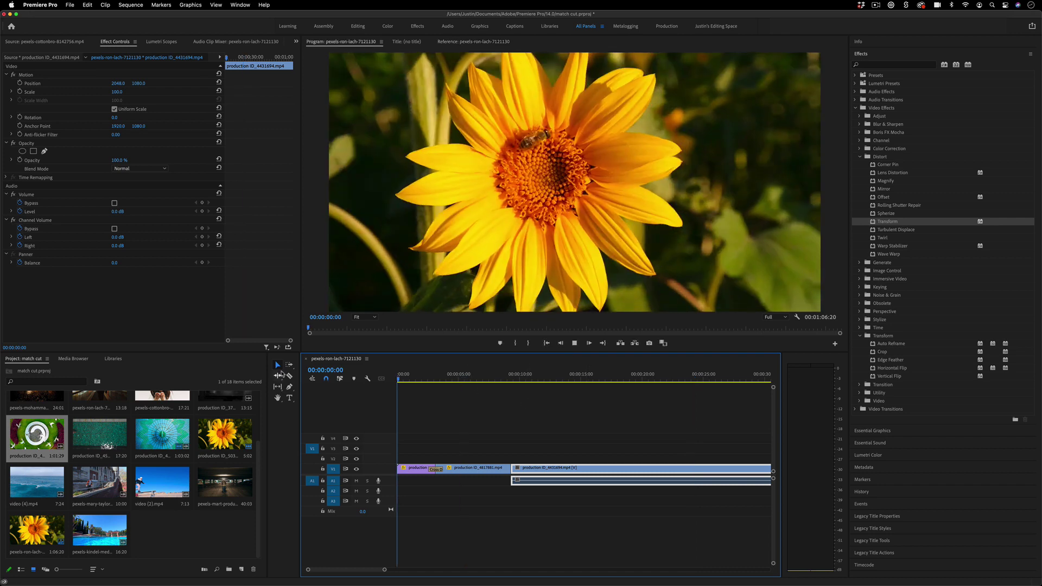